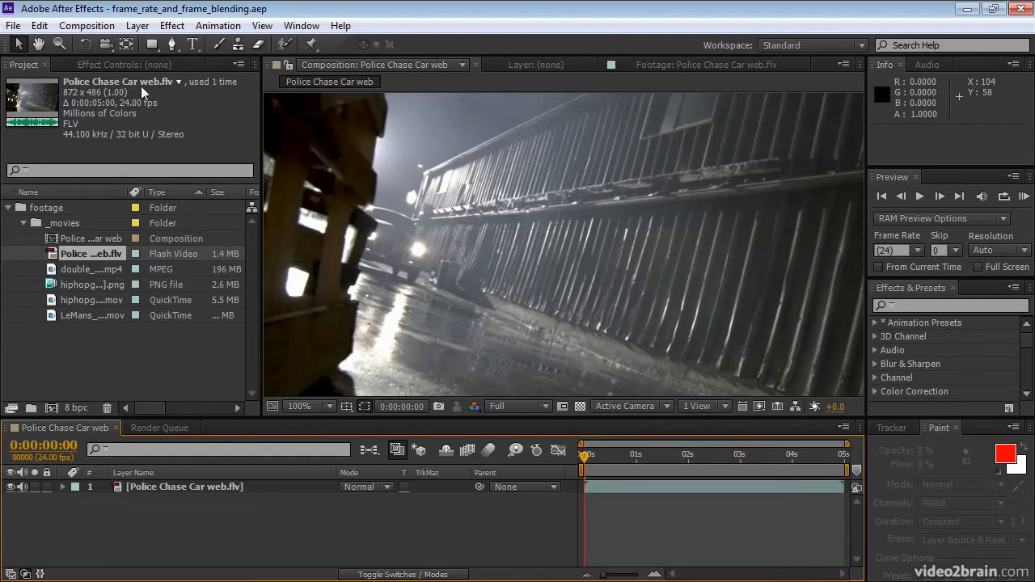
- Review the frame rates of the Flash video, MPEG, QuickTime clips and PNG sequence in the _movies folder
click(53, 257)
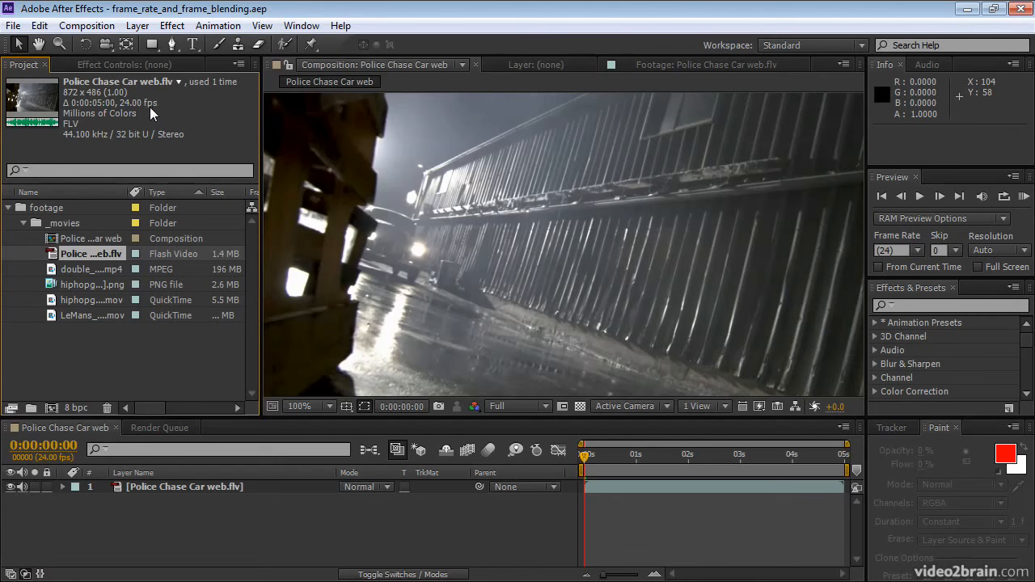
click(55, 268)
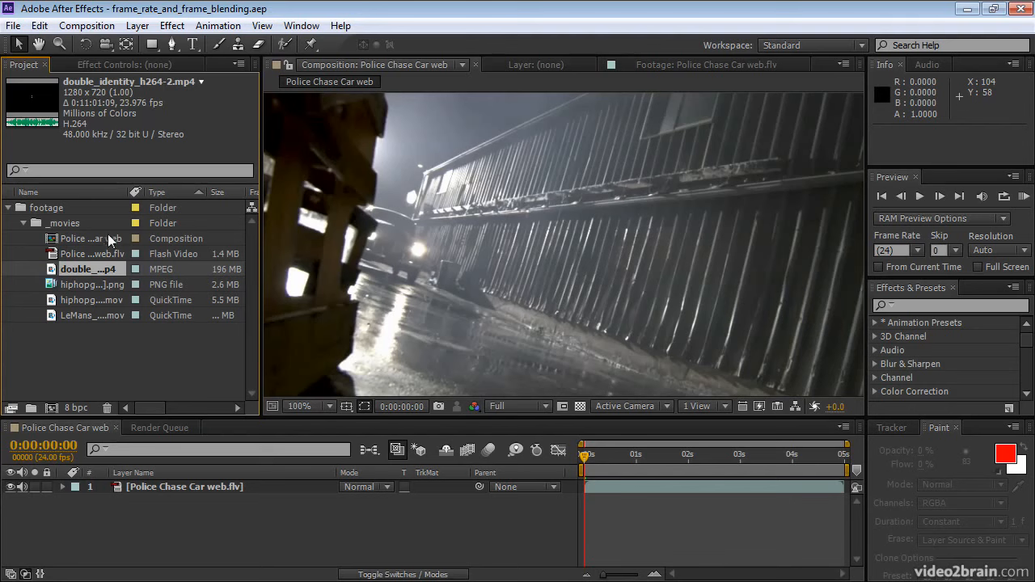
click(93, 298)
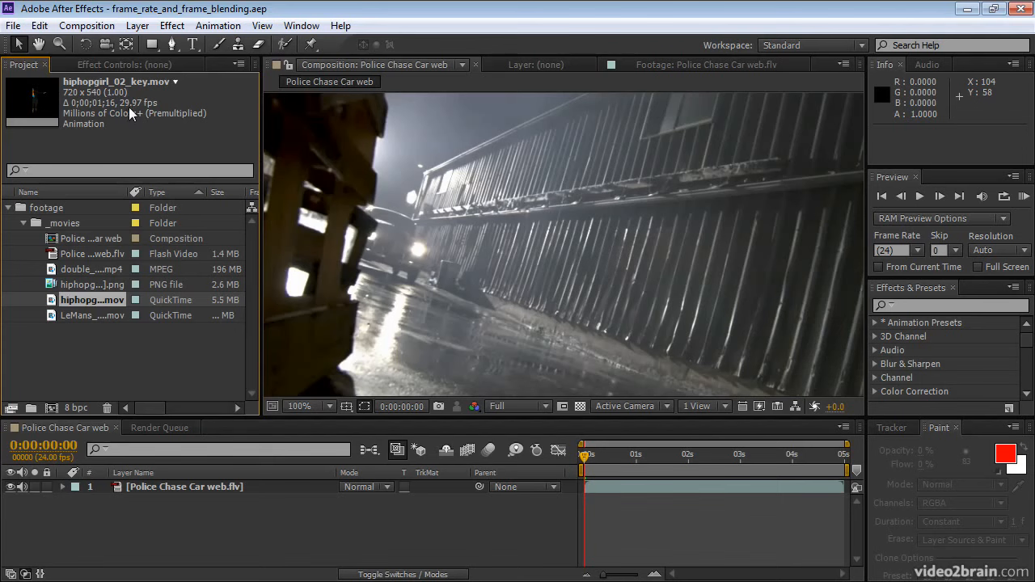
click(88, 317)
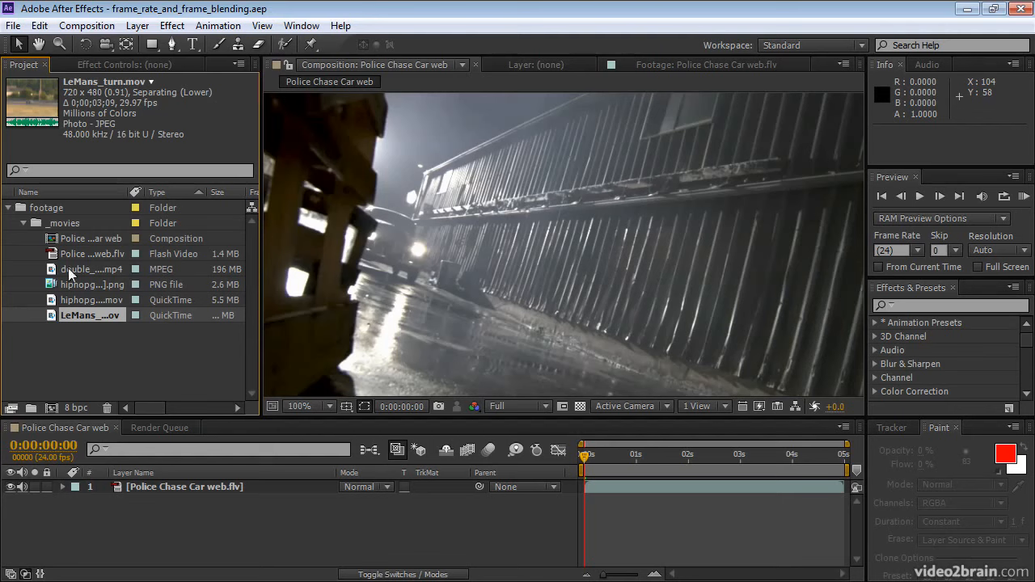
click(50, 287)
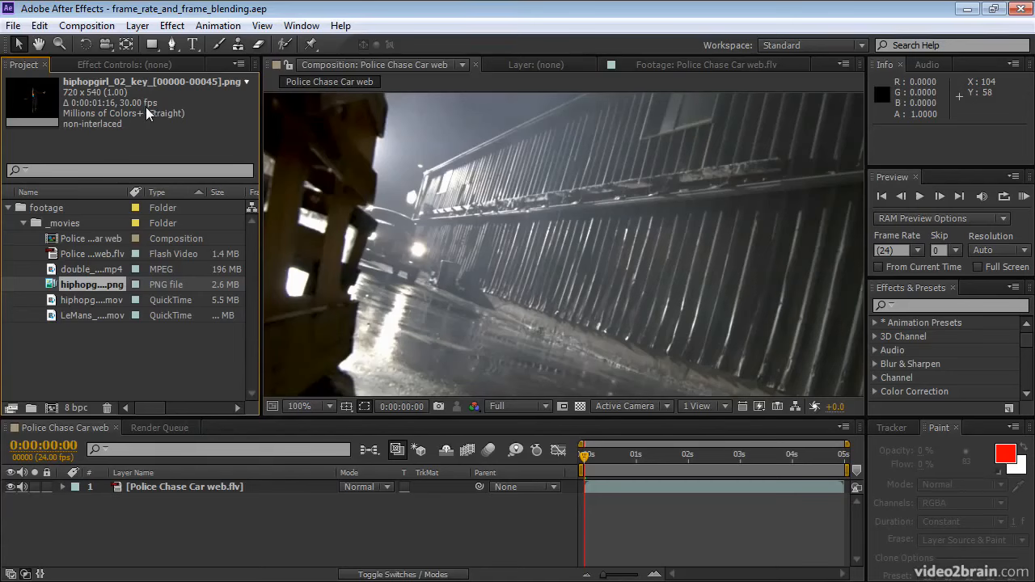
- Set the import preference for sequence footage to 15 frames per second
click(43, 26)
mouse_move(137, 421)
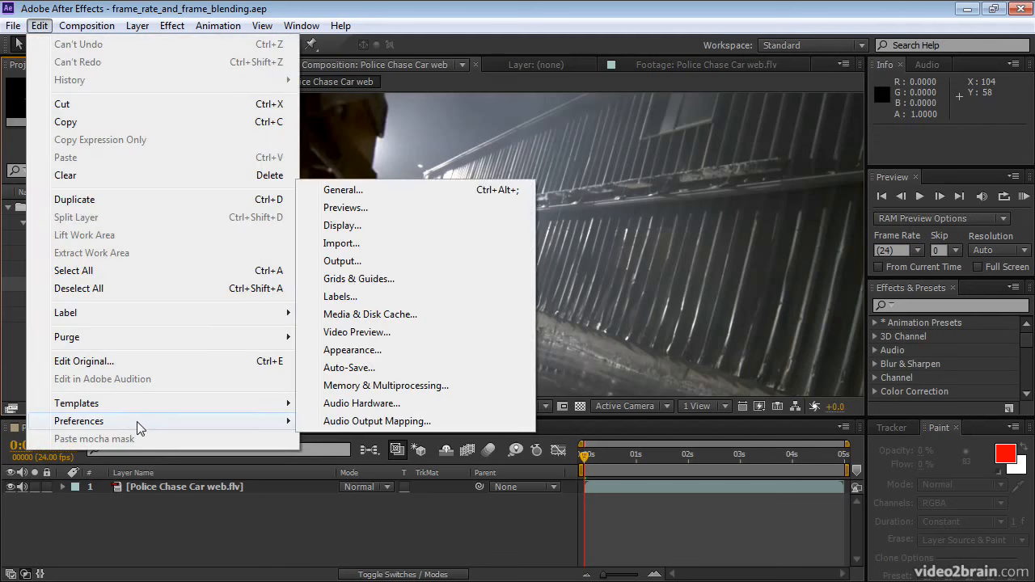
click(350, 246)
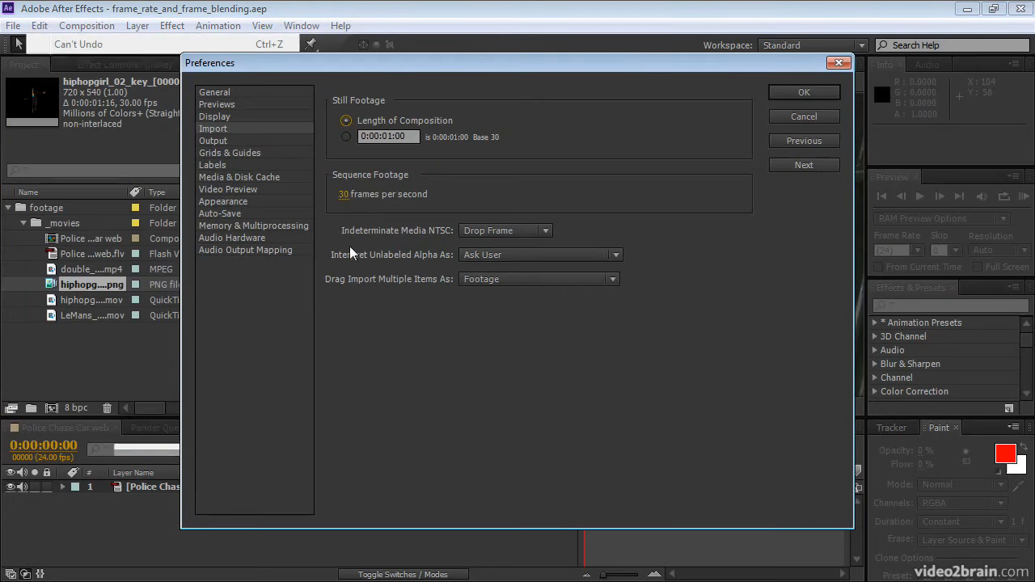
click(345, 195)
text(15)
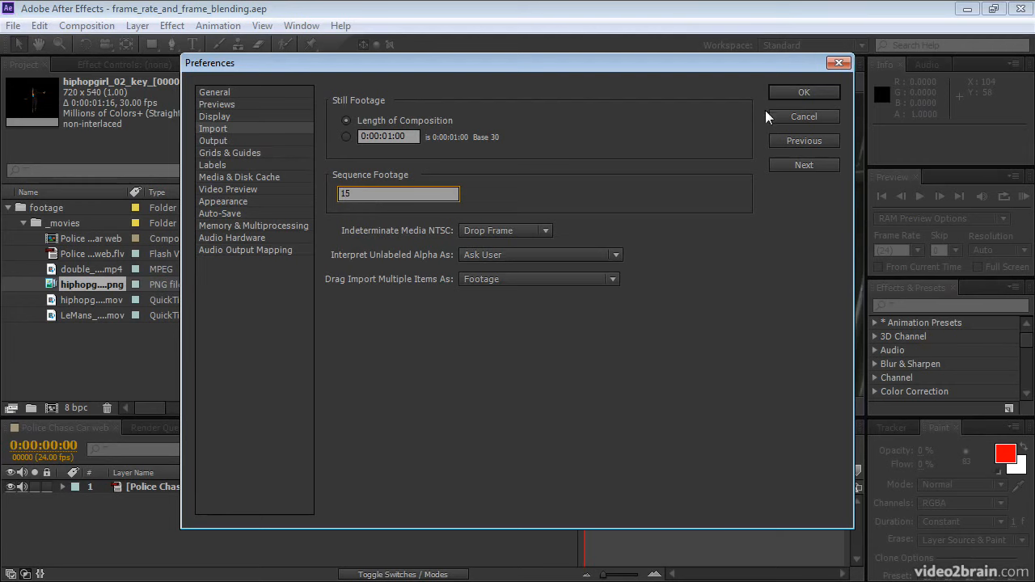
click(780, 94)
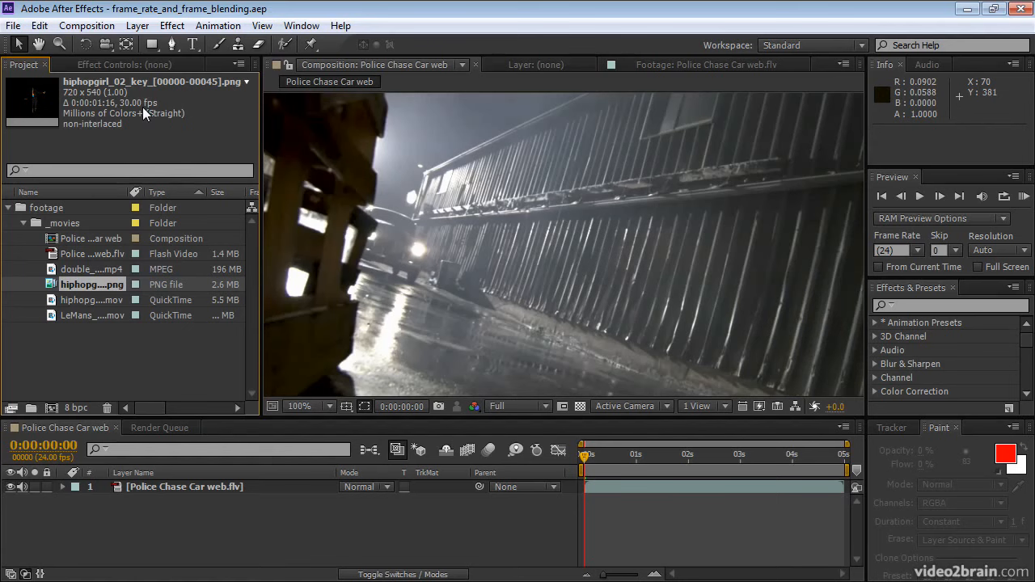
- Import the hiphopgirl_02_key PNG files from the image_sequence folder as a PNG sequence, starting at hiphopgirl_02_key_00000.png
double_click(67, 354)
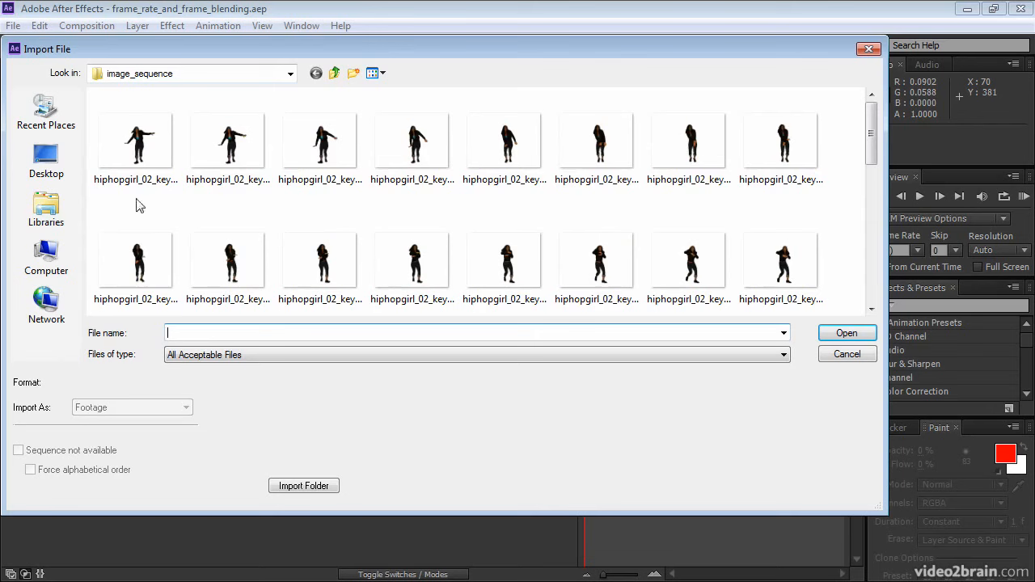
click(135, 150)
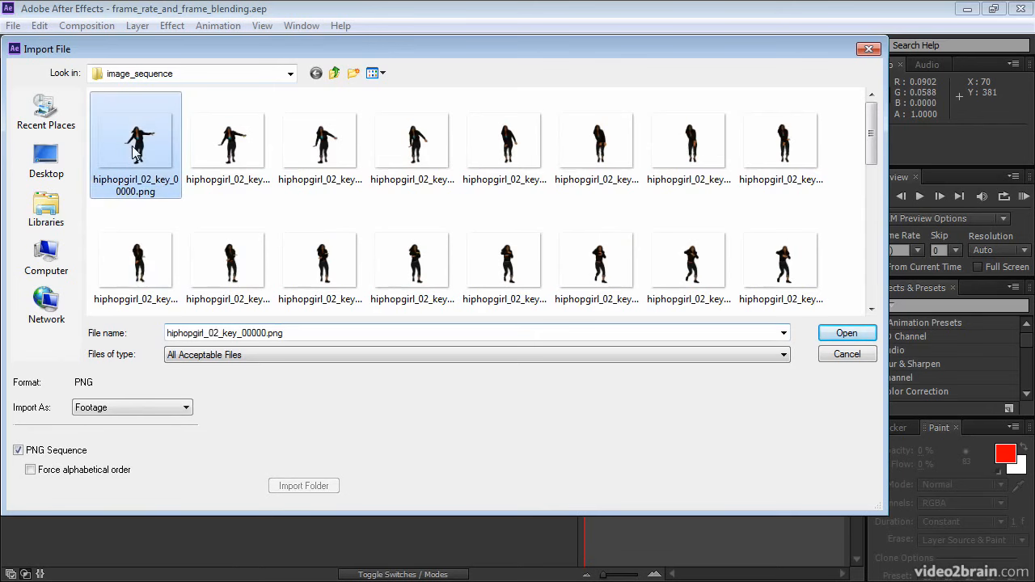
click(832, 334)
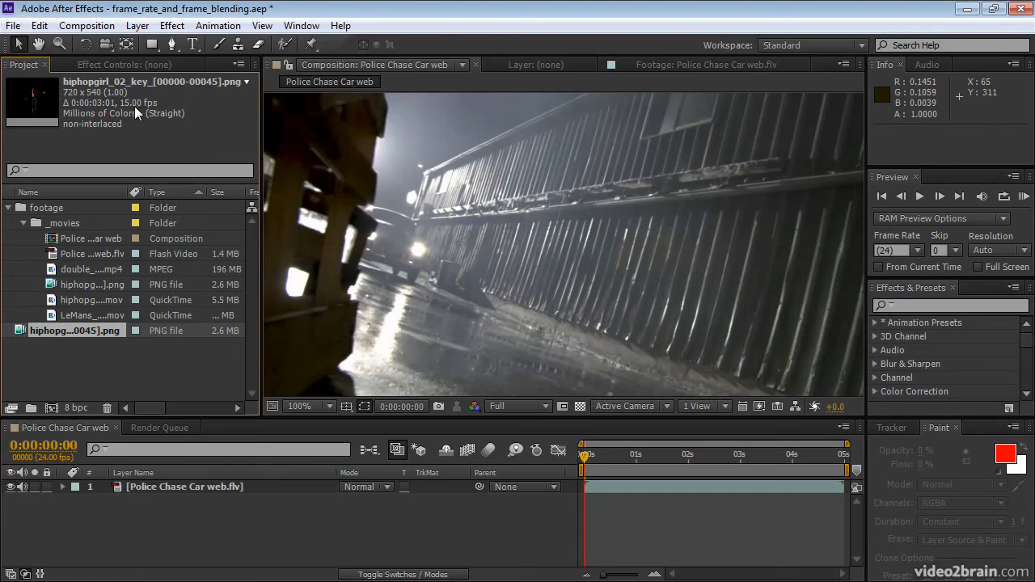
- Reinterpret the newly imported hiphopgirl_02_key PNG sequence with an assumed frame rate of 10 frames per second
right_click(19, 334)
mouse_move(107, 430)
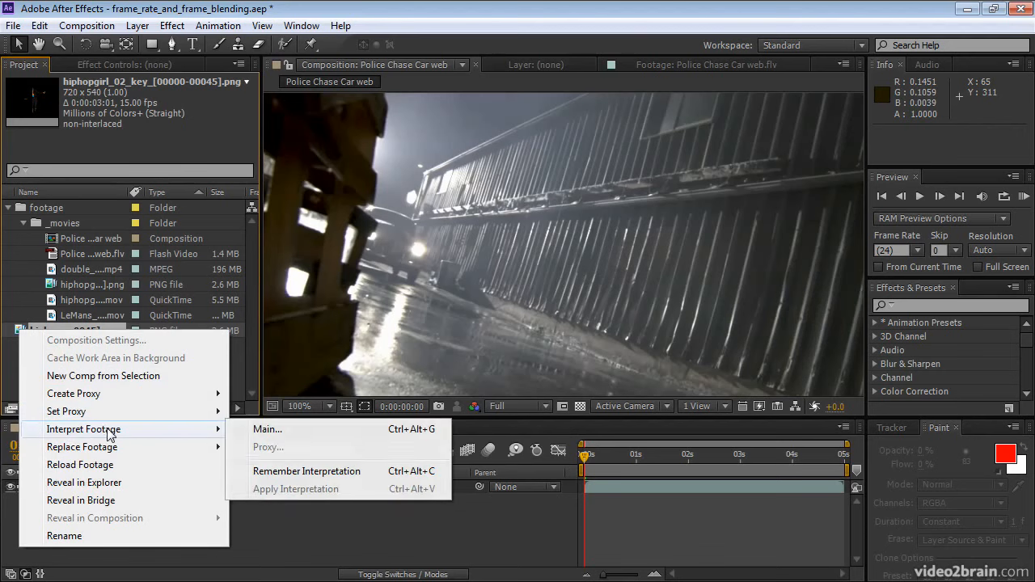
click(283, 428)
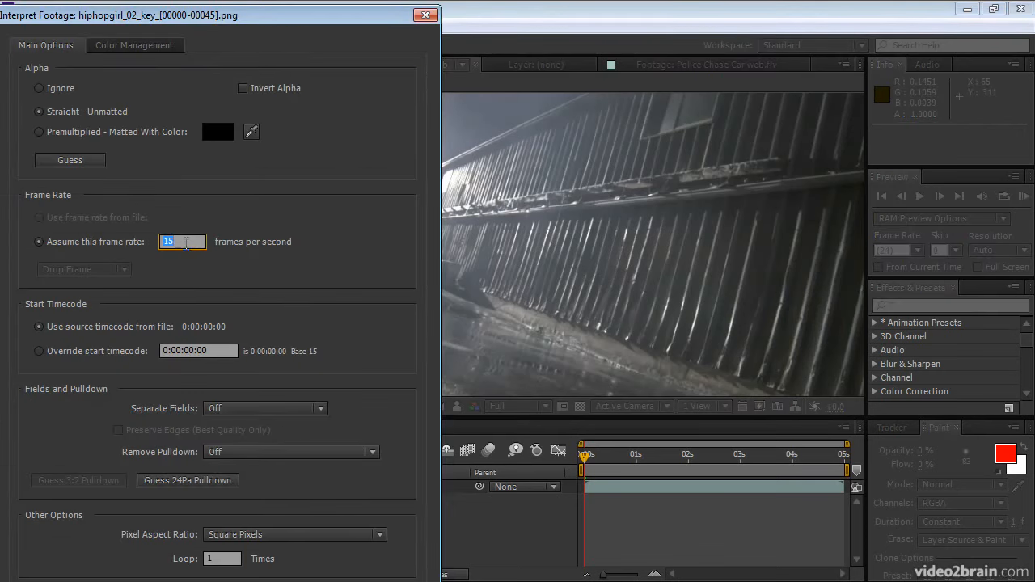
text(10)
key(Return)
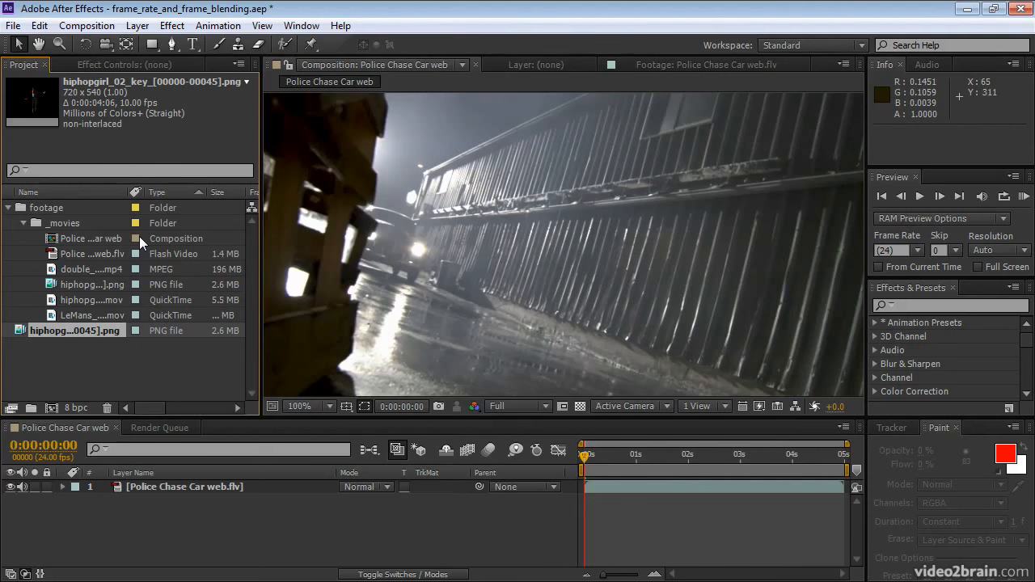
- Check the frame rate of the Police Chase Car web composition and advance its timeline by one frame
click(55, 241)
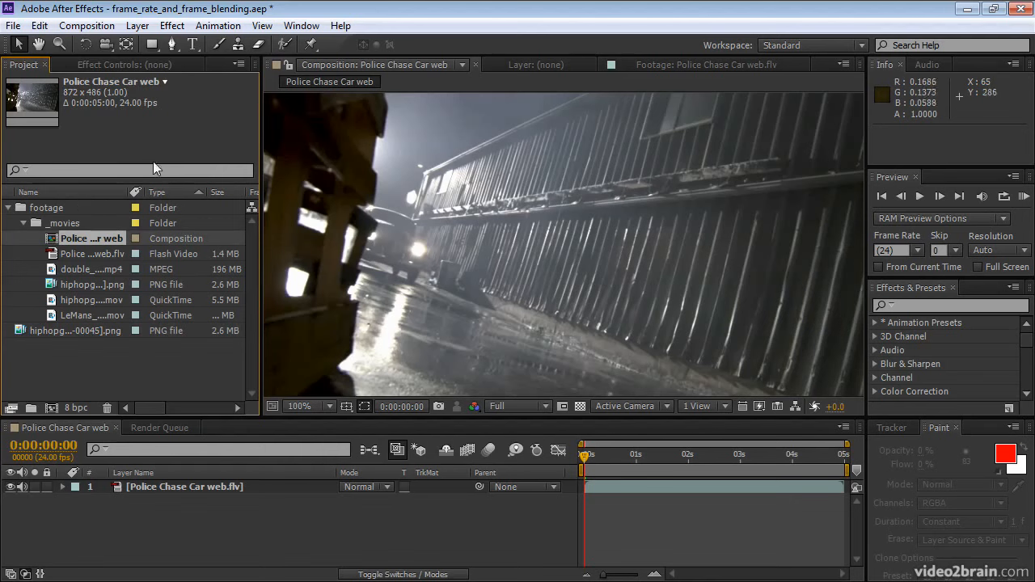
click(232, 489)
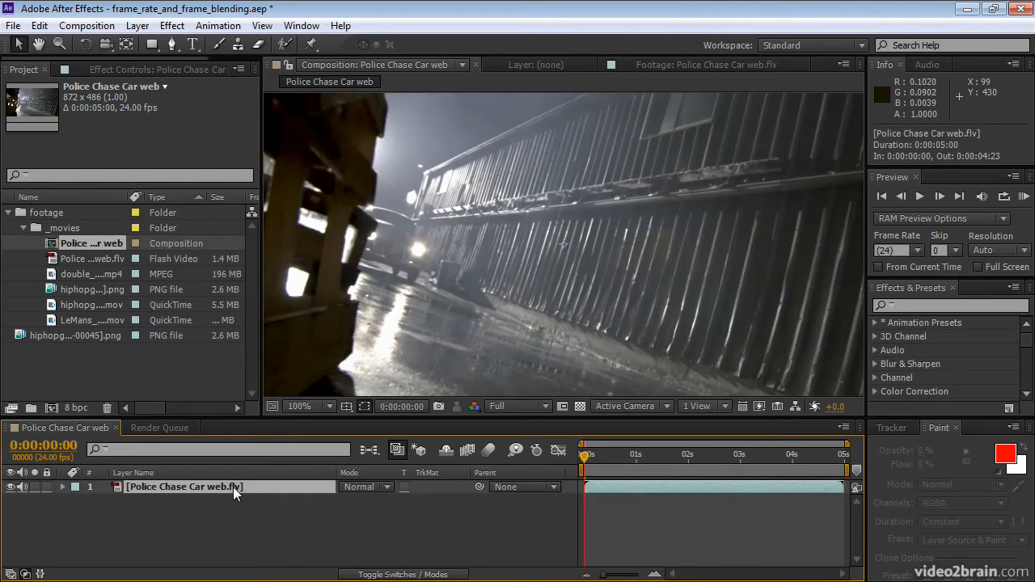
key(Page_Down)
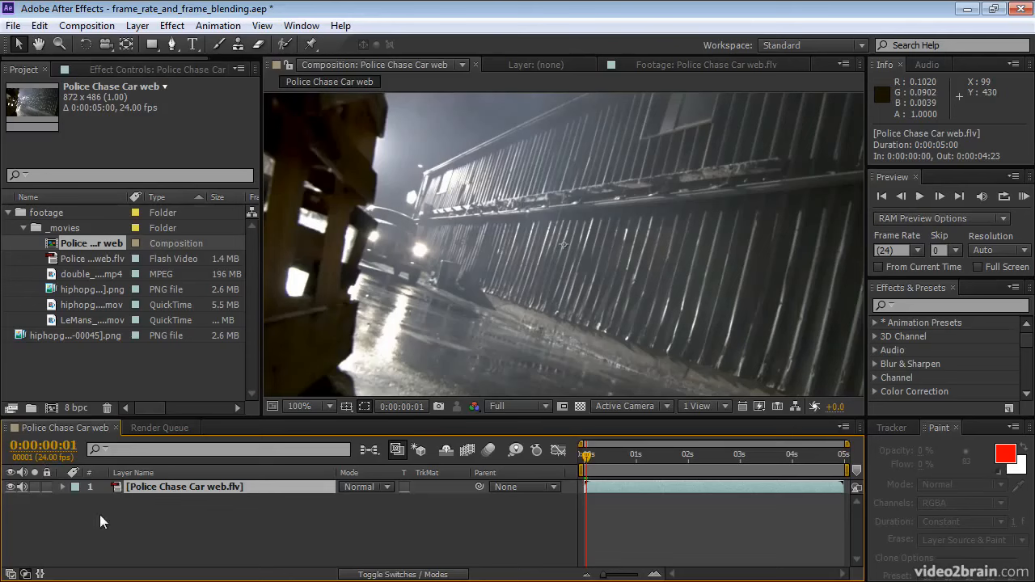
- Set the Police Chase Car web composition's frame rate to 59.94 frames per second
click(86, 25)
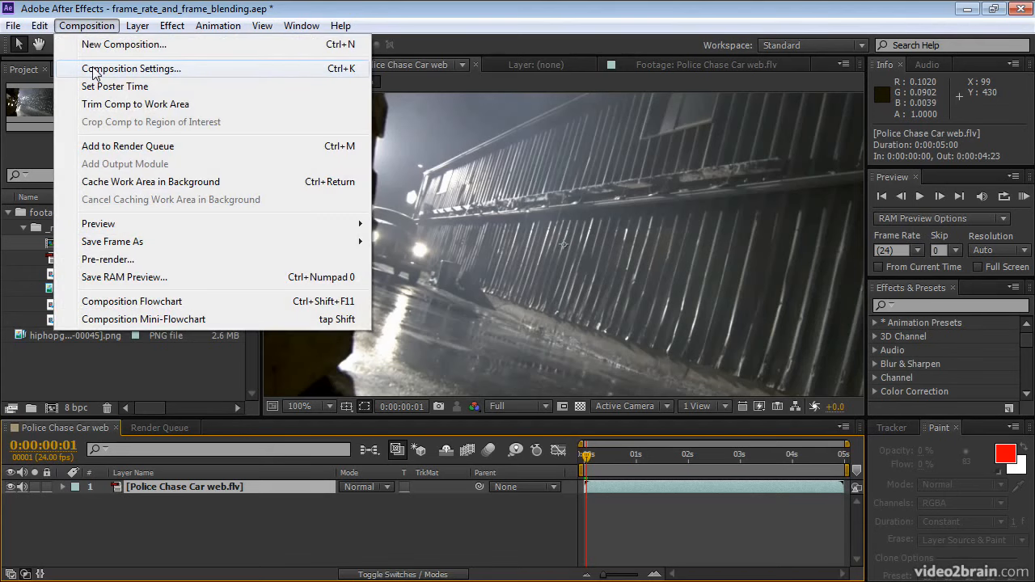
click(95, 72)
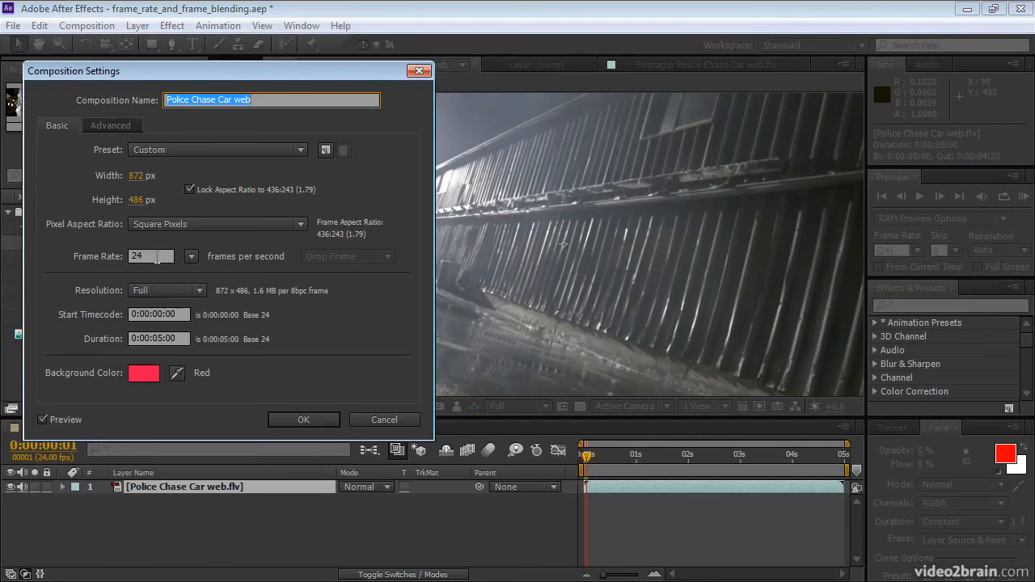
click(191, 256)
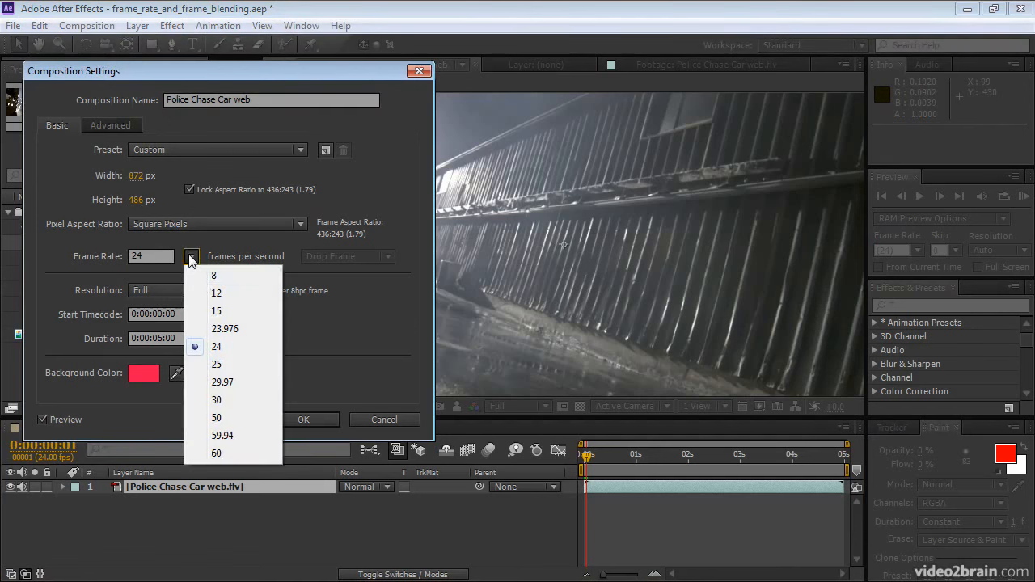
click(224, 435)
click(300, 419)
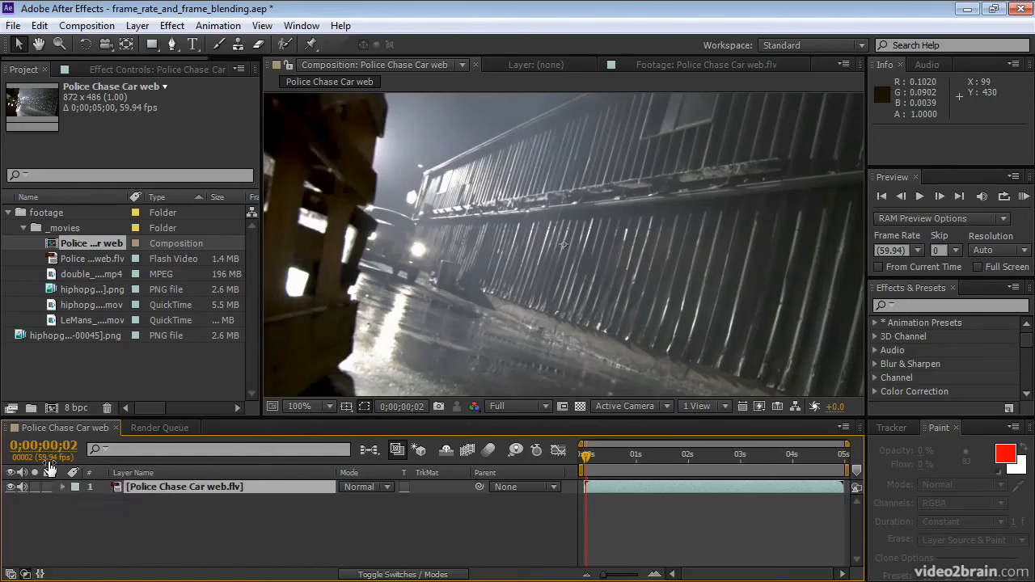
- Check the source frame rate of Police Chase Car web.flv and step through the composition frame by frame to 0;00;00;13
click(211, 486)
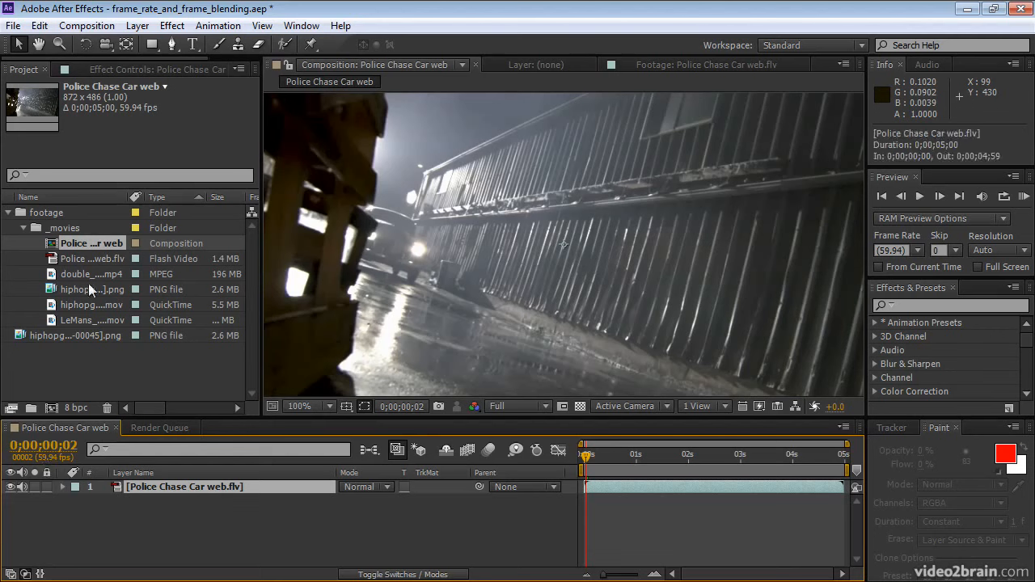
click(67, 258)
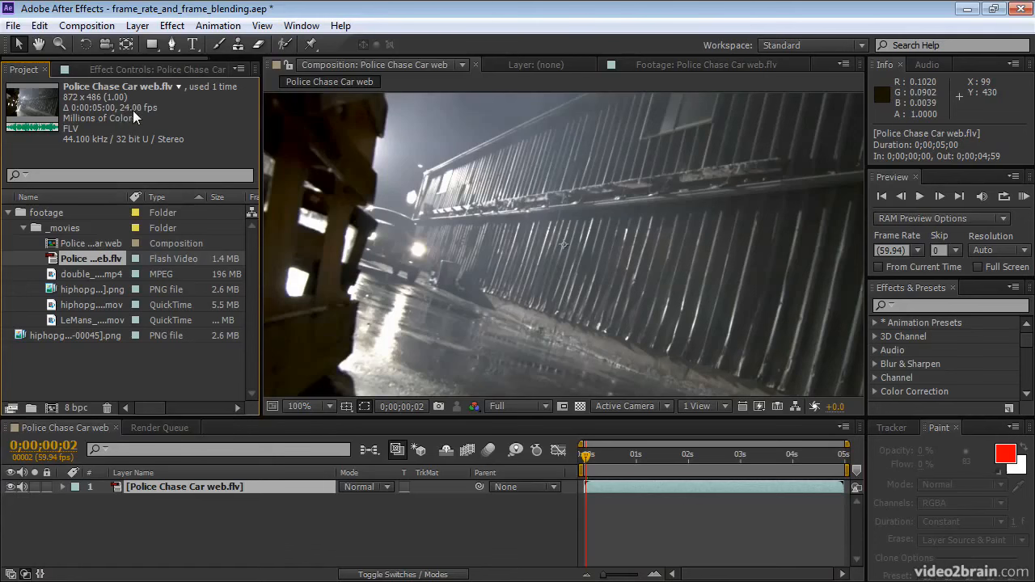
click(116, 484)
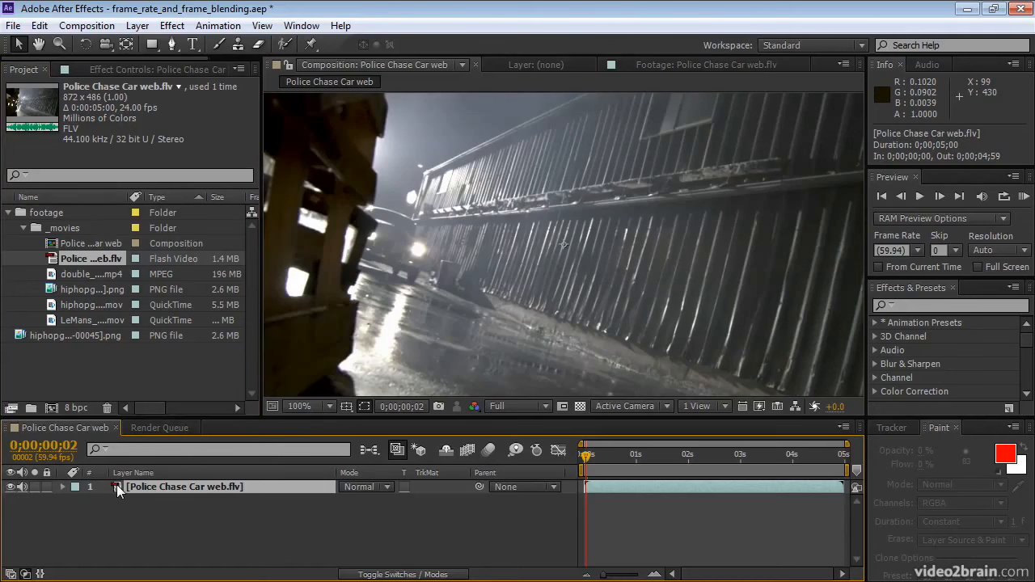
key(Page_Down)
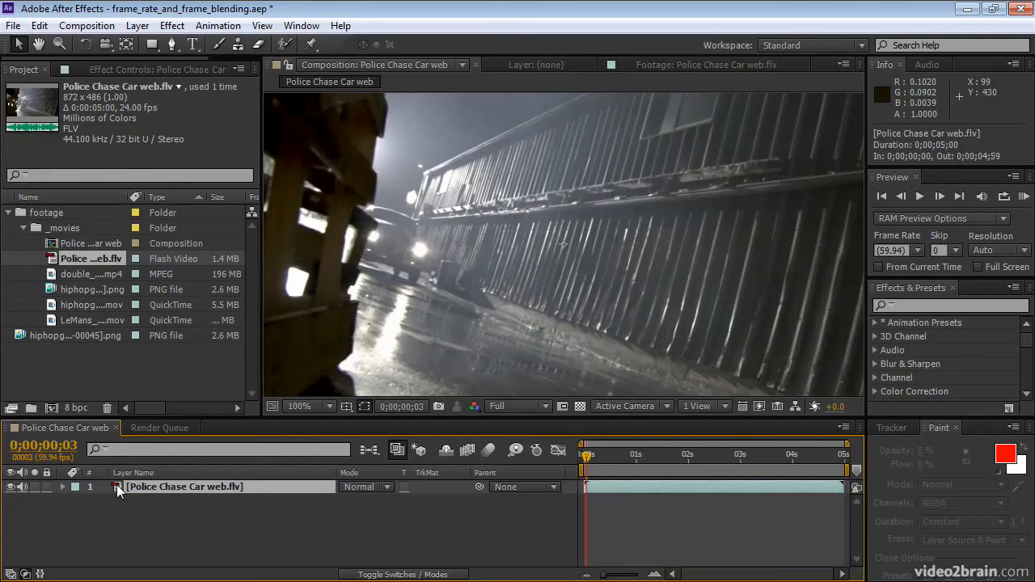
key(Page_Down)
key(Page_Down)
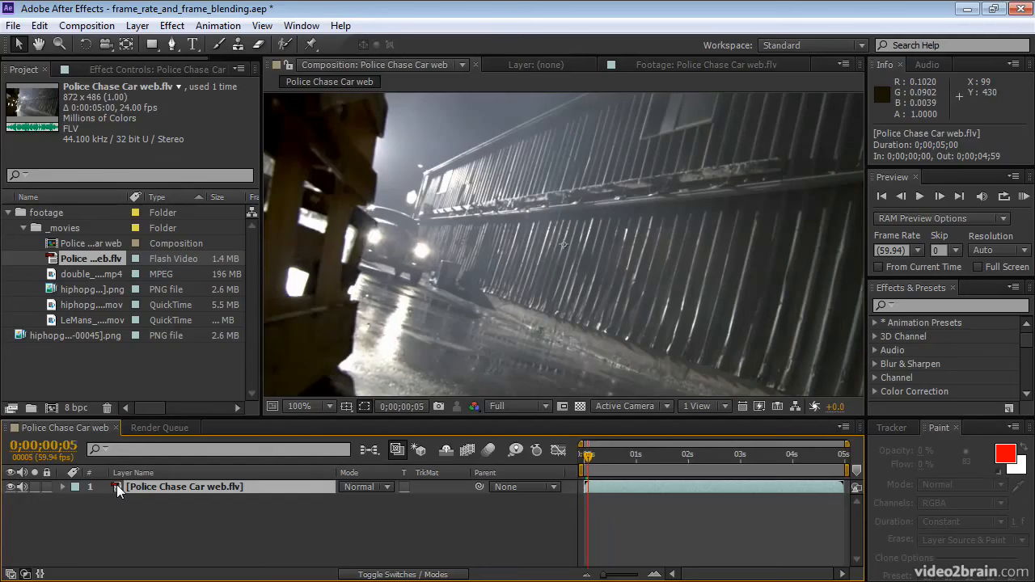
key(Page_Down)
key(Page_Down)
key(Page_Down)
key(Page_Down)
key(Page_Down)
key(Page_Down)
key(Page_Down)
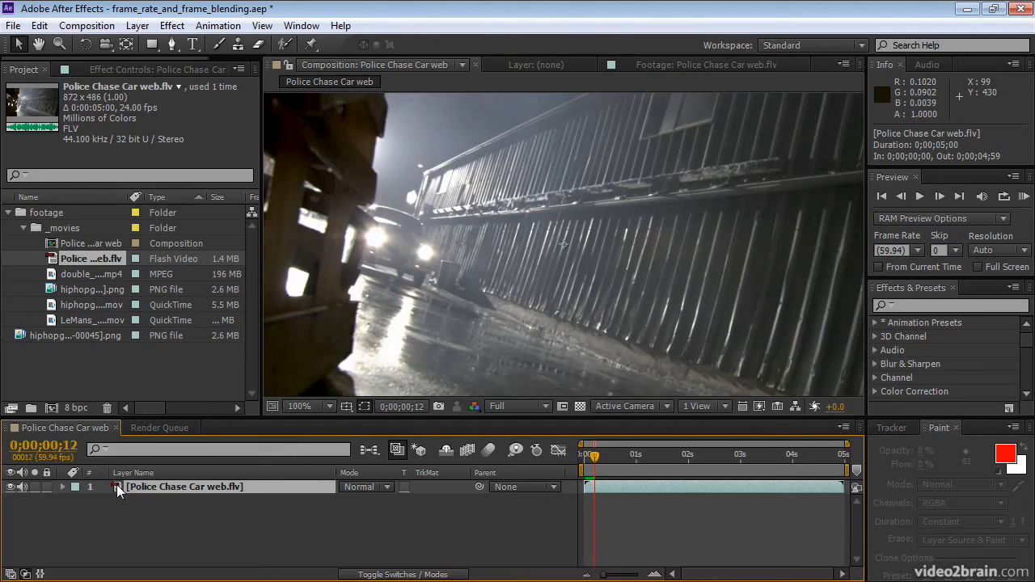
key(Page_Down)
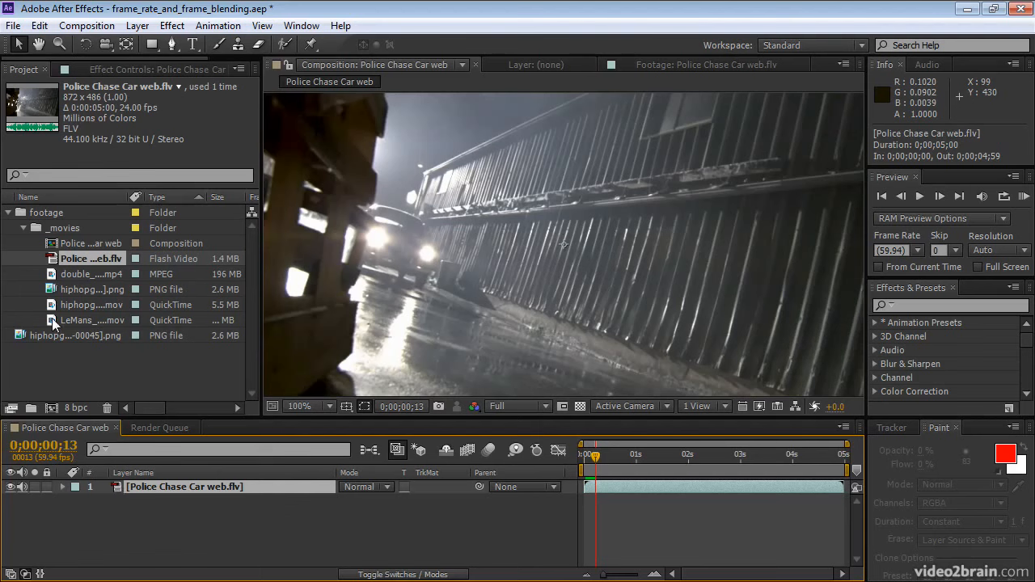
- Add LeMans_turn.mov to the Police Chase Car web composition as a layer above Police Chase Car web.flv
drag(52, 318, 146, 486)
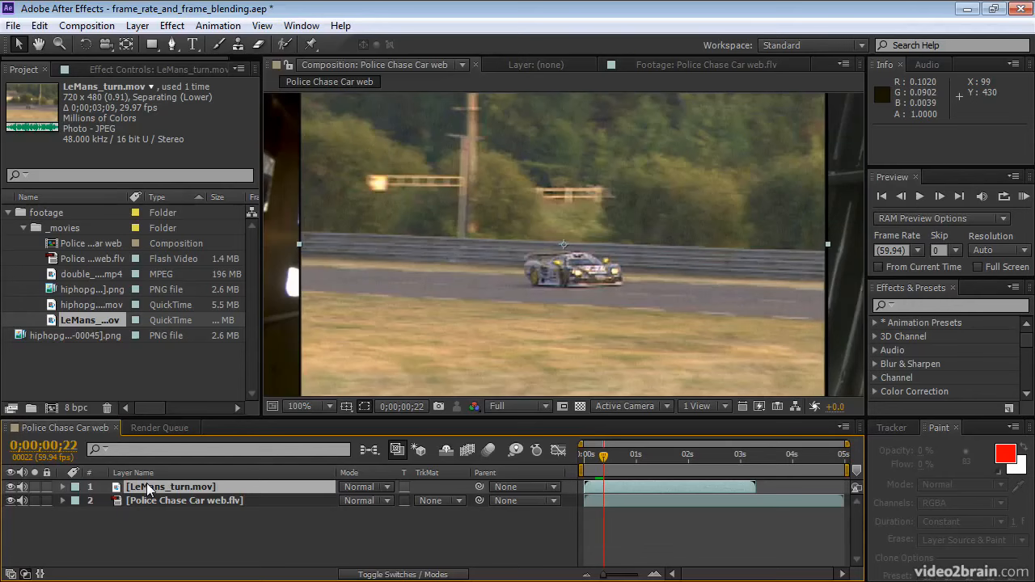
click(98, 191)
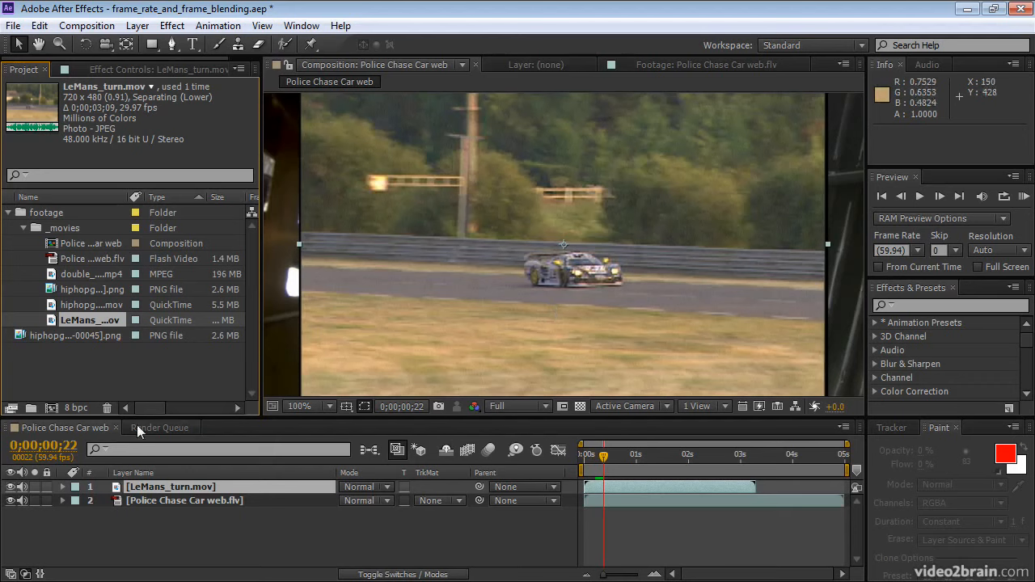
click(84, 427)
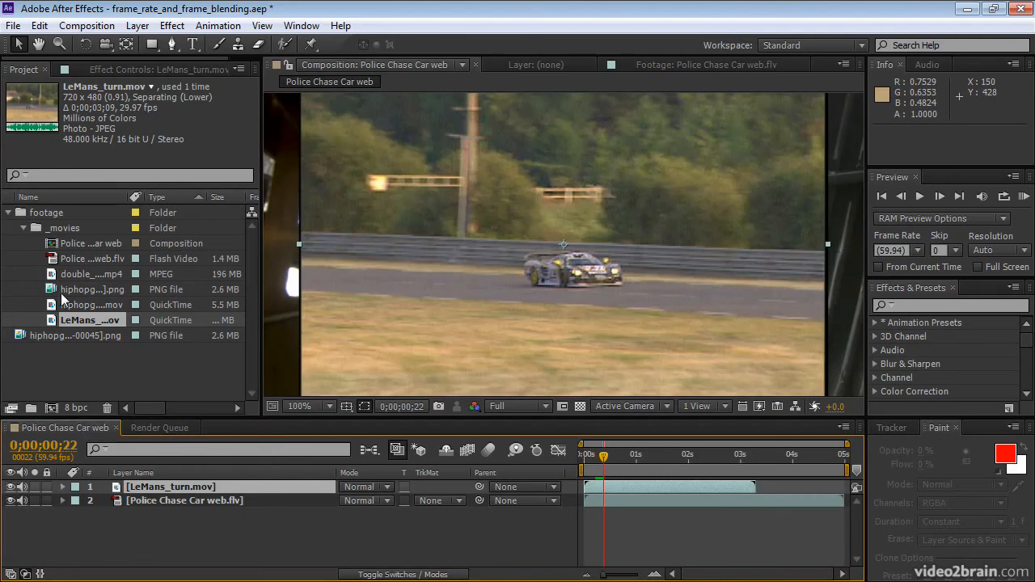
- Add the Police Chase Car web composition to the render queue
click(61, 242)
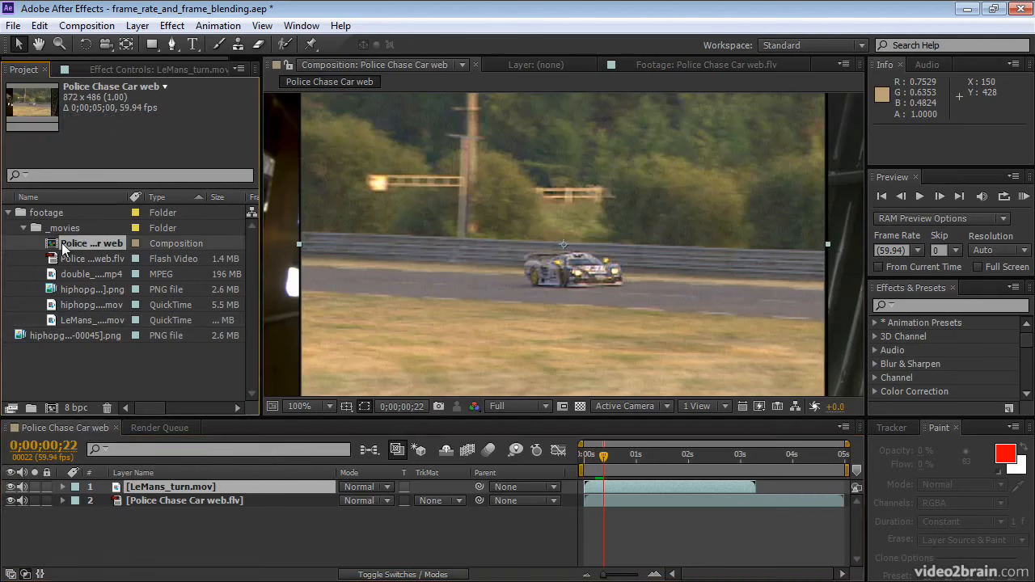
click(84, 28)
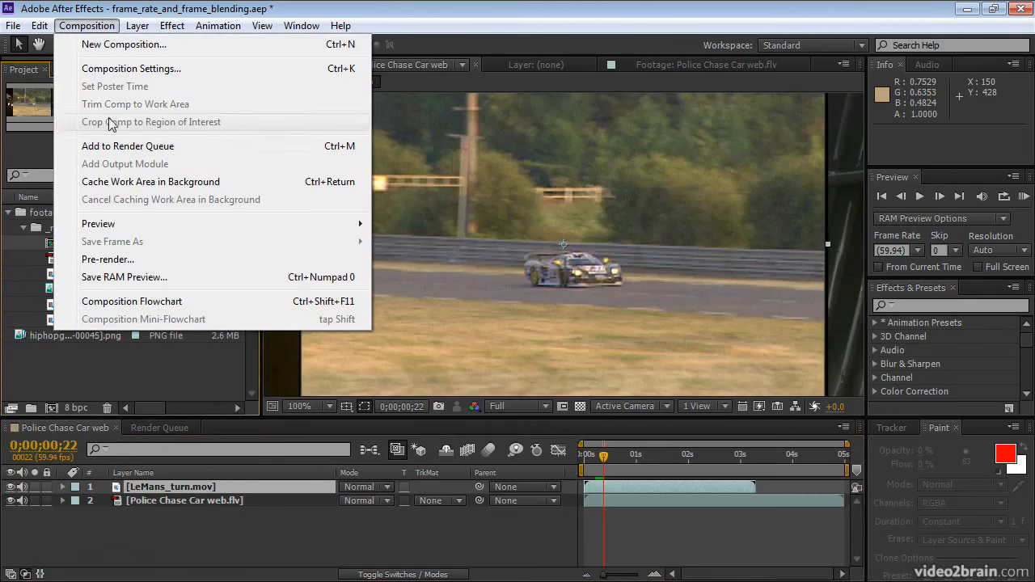
click(122, 146)
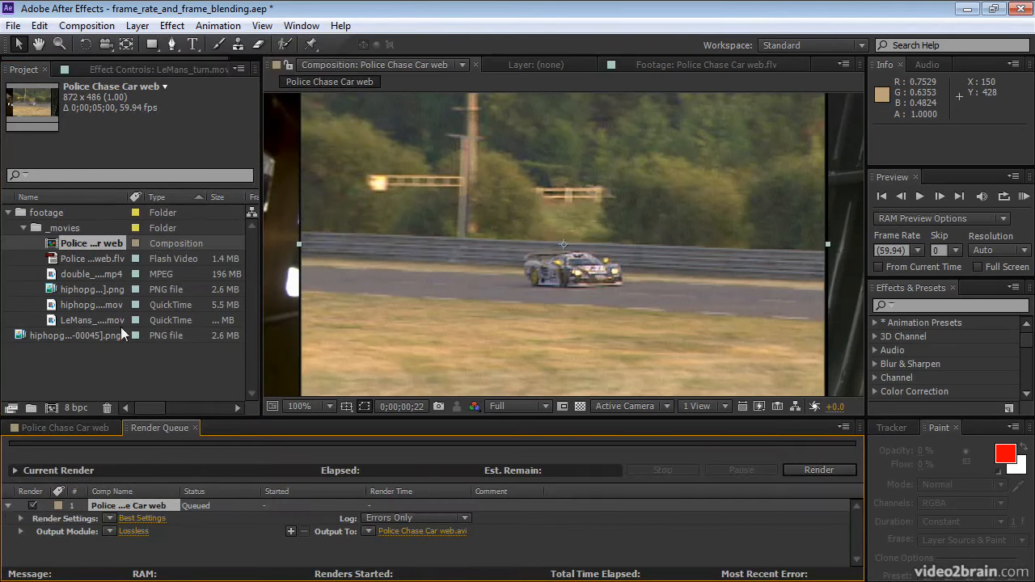
- In the queued composition's render settings, override the composition's frame rate with 29.97 and set field rendering to Lower Field First
click(142, 518)
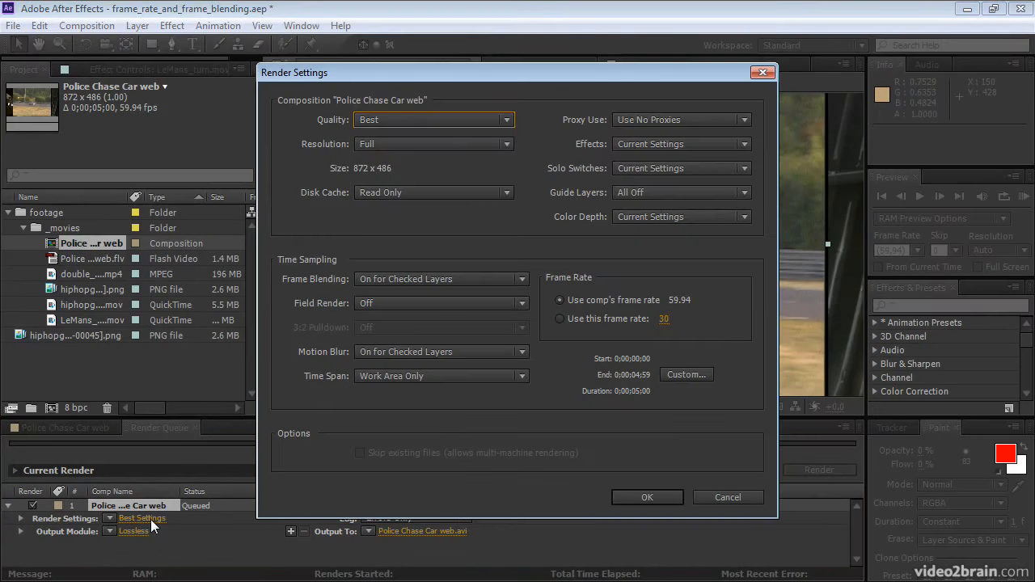
click(604, 320)
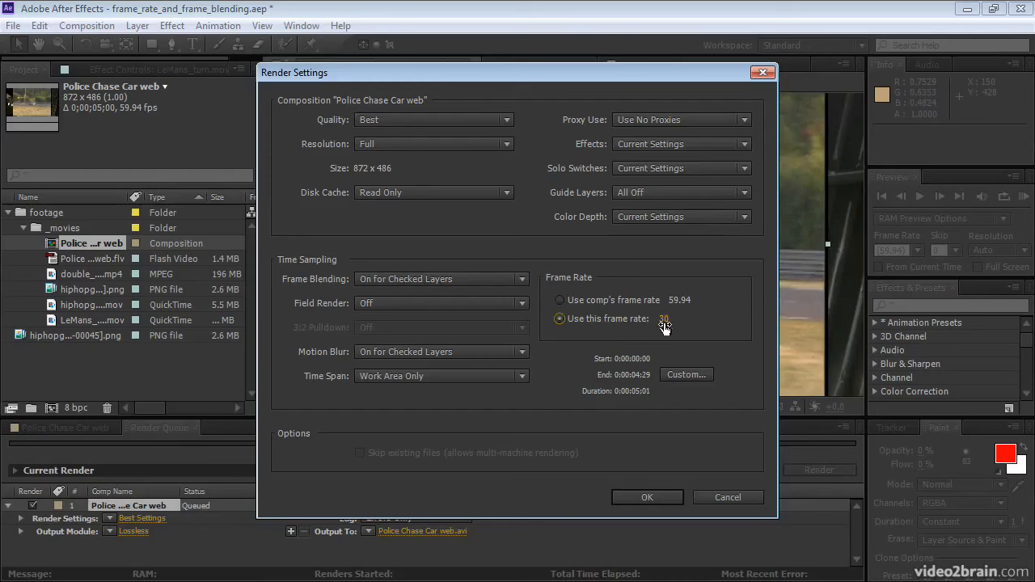
click(664, 322)
text(29.97)
click(489, 303)
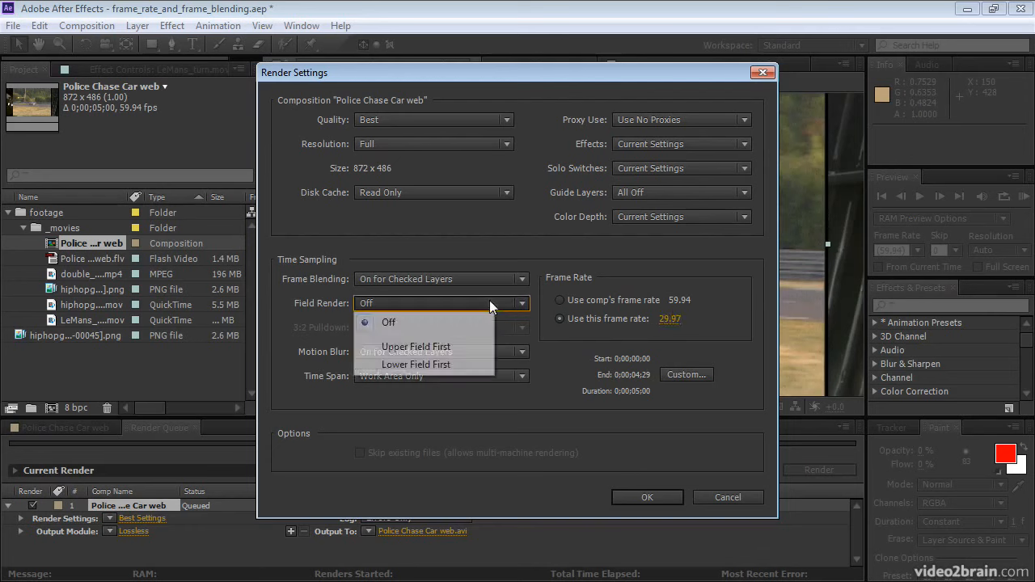
click(448, 366)
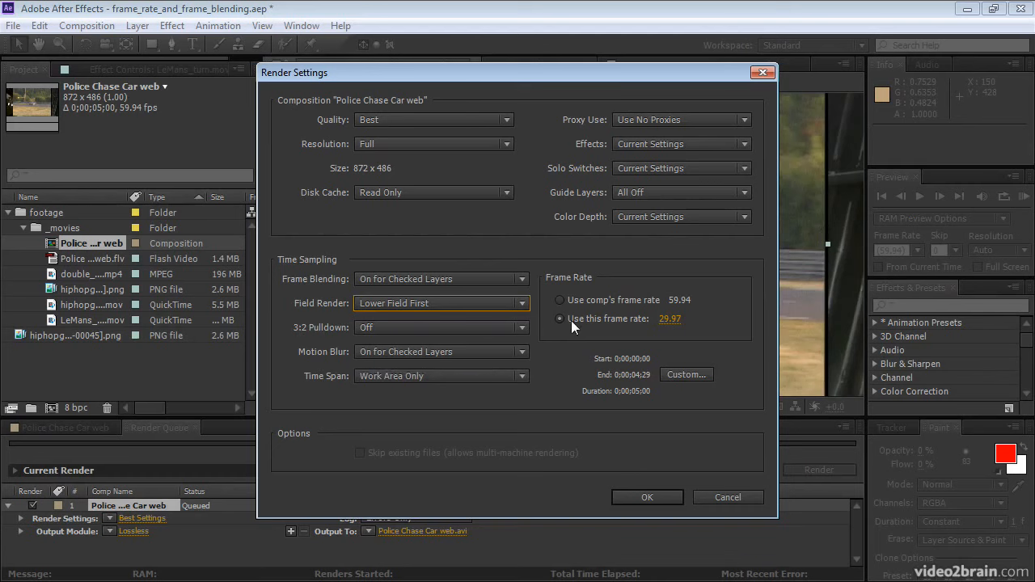
- Set the custom render frame rate to 24, turn field rendering off, and apply the render settings
click(670, 319)
text(4)
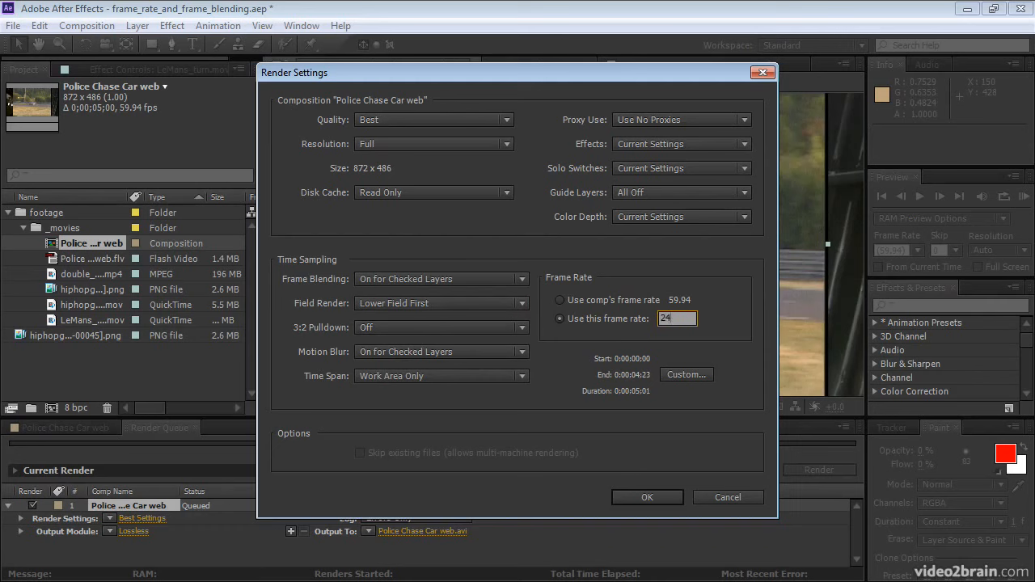
click(622, 342)
click(488, 305)
click(473, 323)
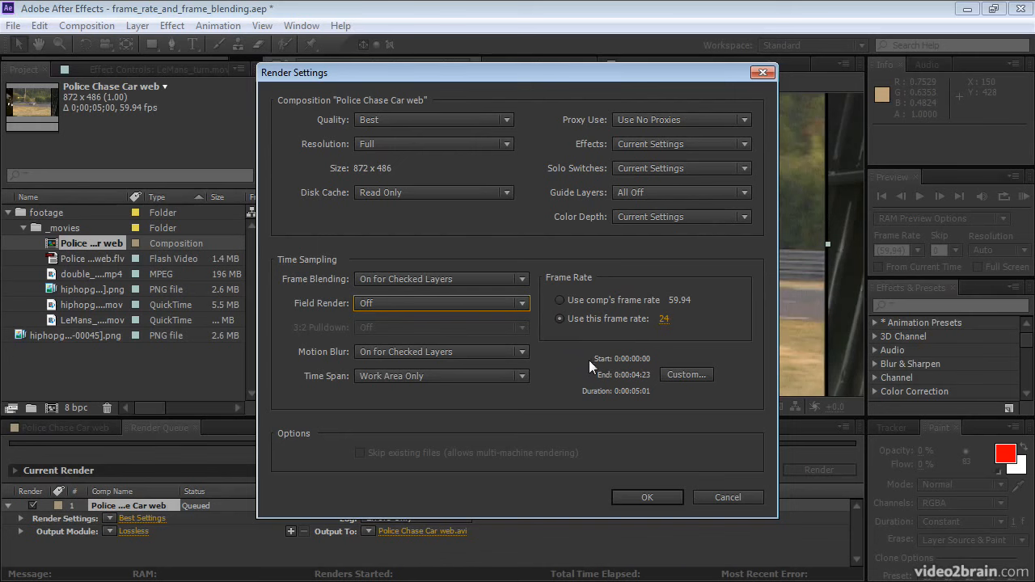
click(669, 498)
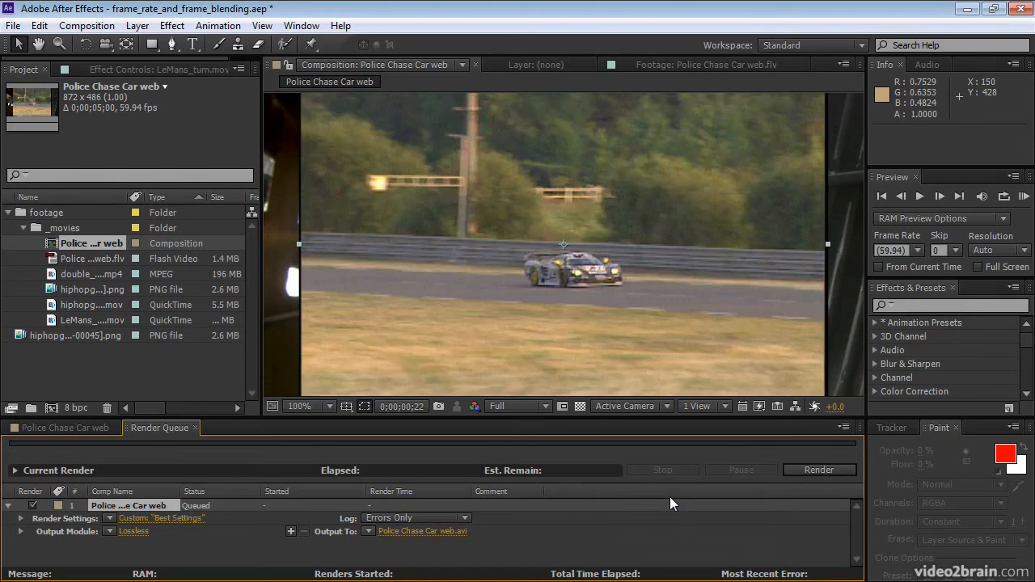